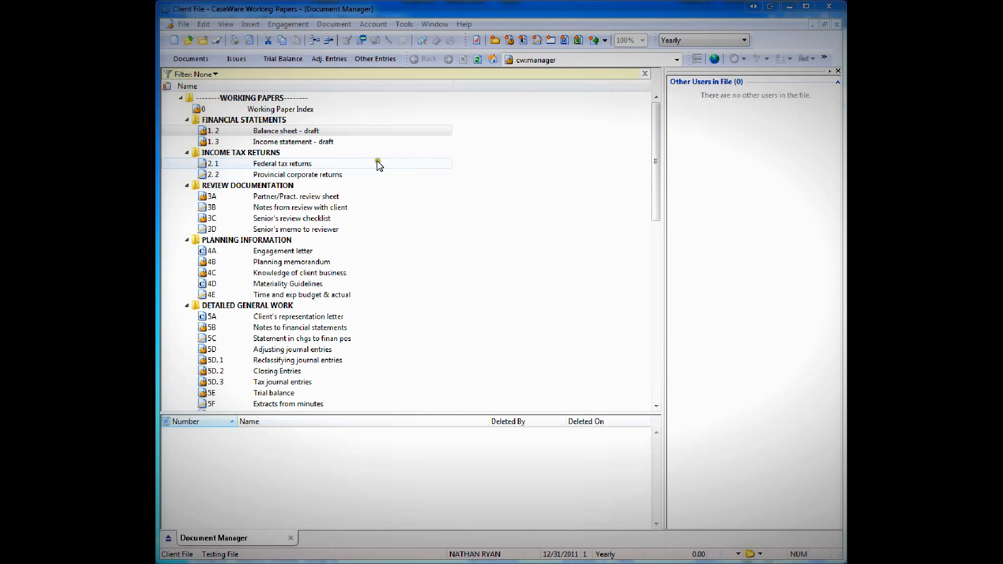
Start the Copy Components Wizard to bring components from another client file into the currently open file.
{"action": "left_click", "coordinate": [184, 25]}
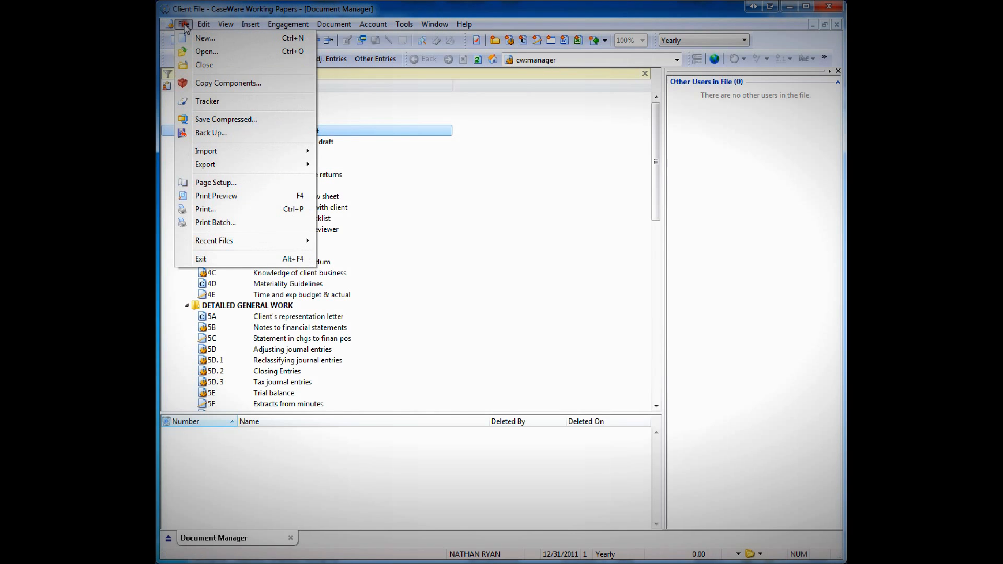
{"action": "left_click", "coordinate": [206, 85]}
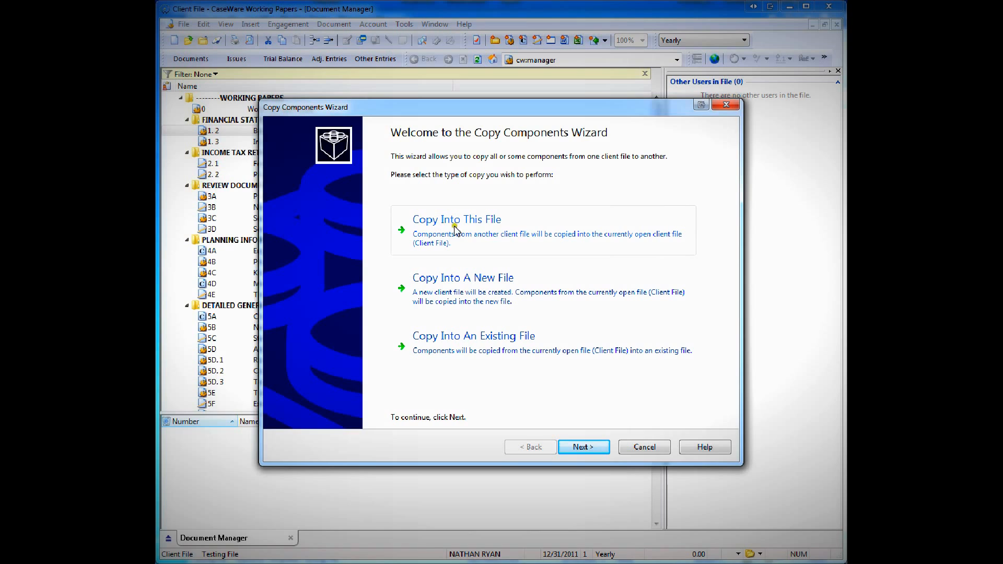
{"action": "left_click", "coordinate": [465, 236]}
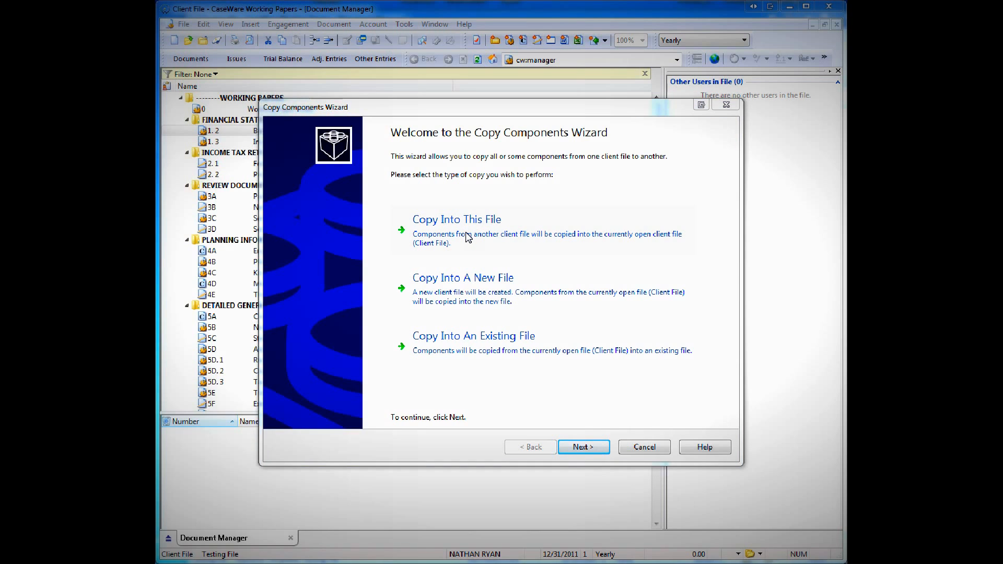
Choose the Master Template file from the Master Template folder in Keystone Files as the copy source.
{"action": "left_click", "coordinate": [305, 167]}
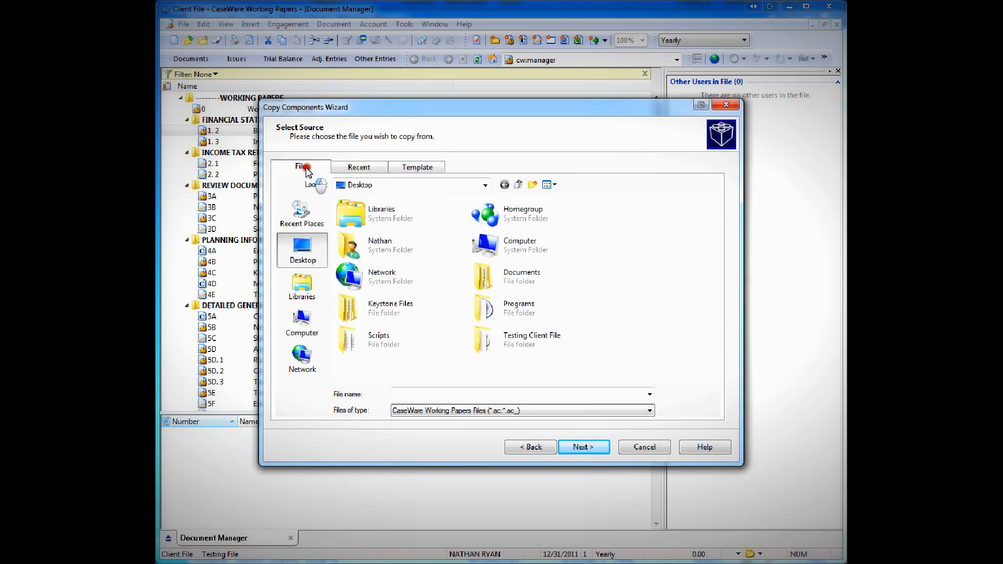
{"action": "double_click", "coordinate": [361, 301]}
{"action": "double_click", "coordinate": [372, 228]}
{"action": "left_click", "coordinate": [369, 216]}
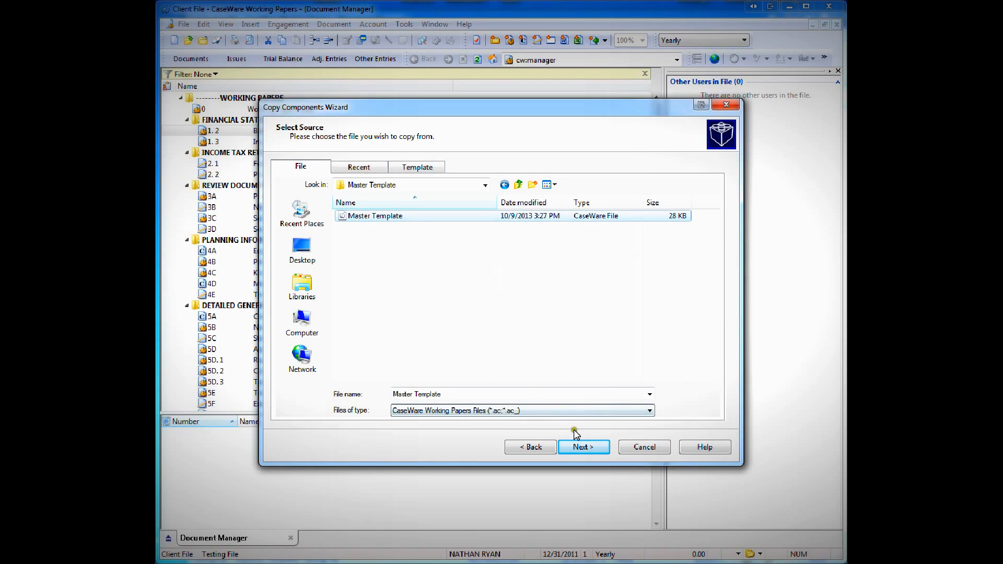
{"action": "left_click", "coordinate": [578, 447]}
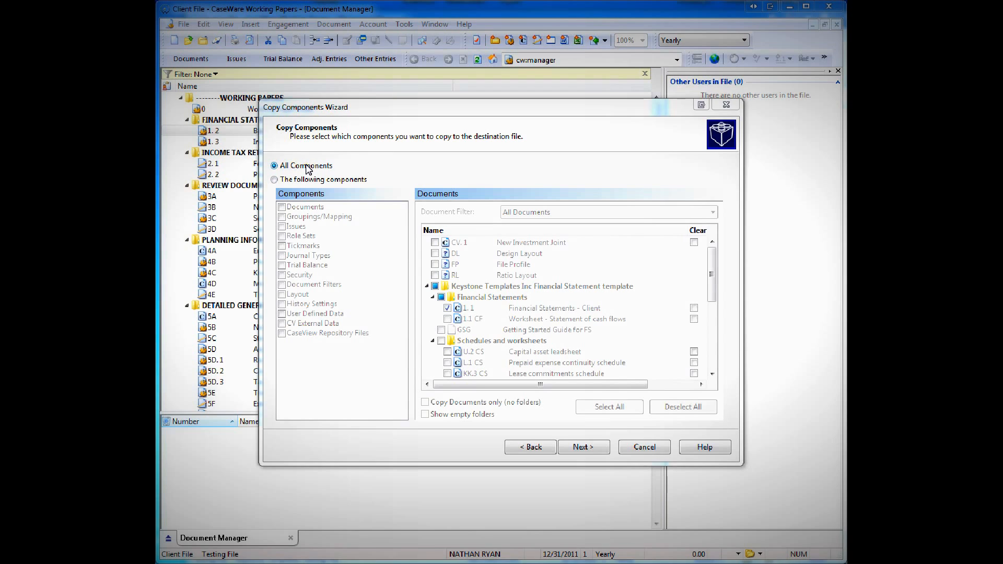
Restrict the copy to specific components, include Documents, and look through the template's document list.
{"action": "left_click", "coordinate": [274, 180]}
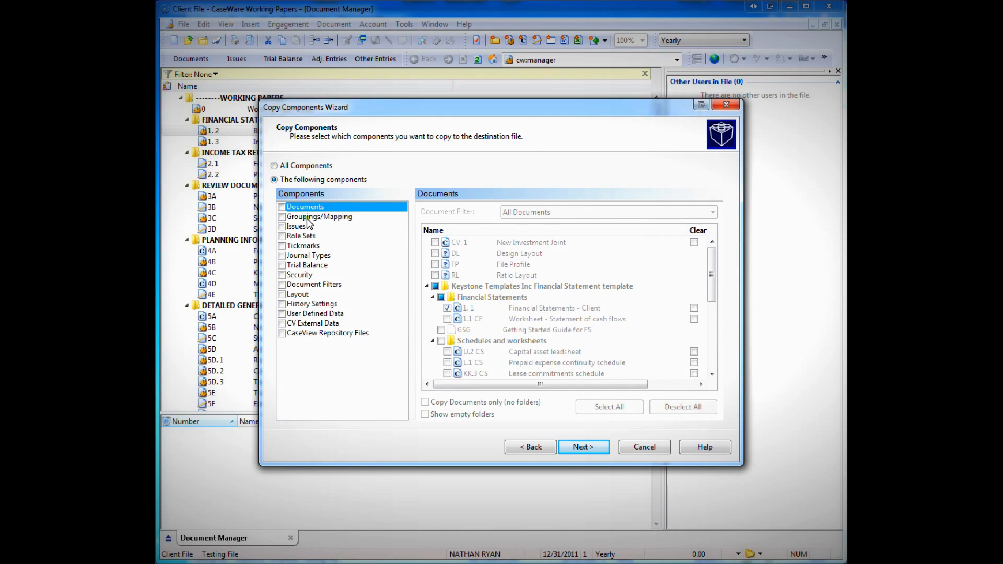
{"action": "left_click", "coordinate": [281, 207]}
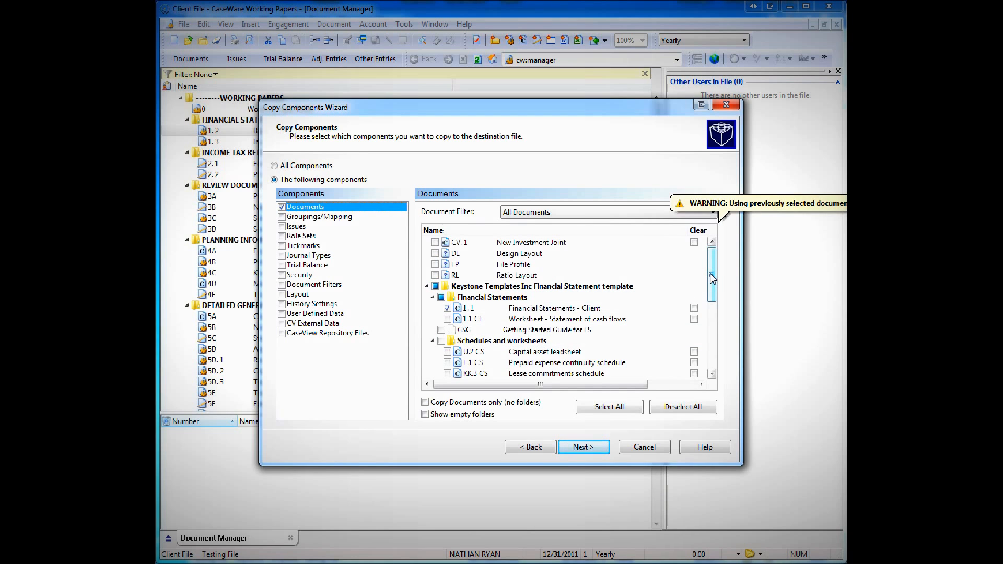
{"action": "left_click_drag", "start_coordinate": [713, 279], "coordinate": [712, 327]}
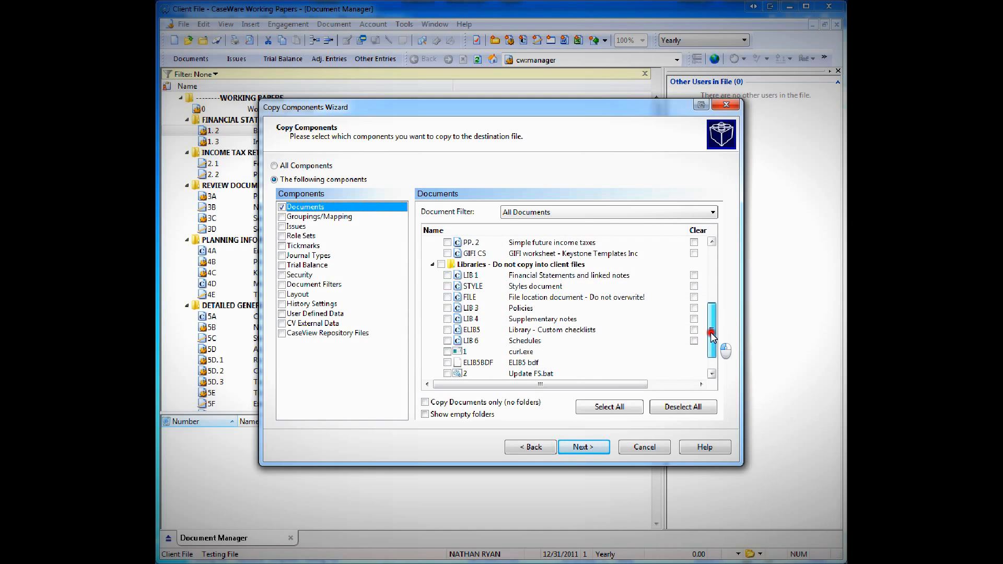
{"action": "left_click_drag", "start_coordinate": [712, 332], "coordinate": [714, 276]}
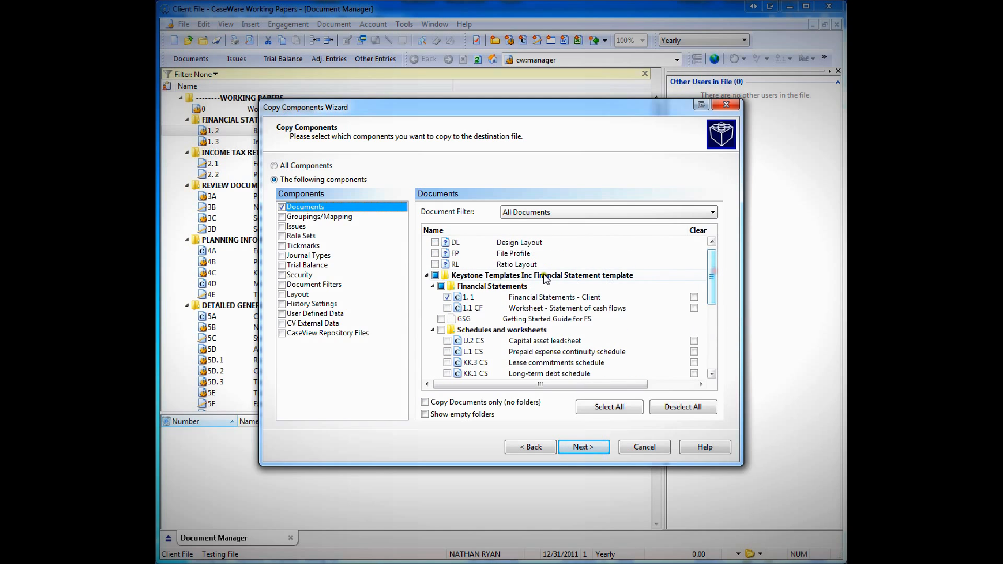
Clear the preselected Keystone template documents and mark only document 1.1, Financial Statements - Client, for copying.
{"action": "left_click", "coordinate": [435, 276]}
{"action": "mouse_move", "coordinate": [712, 279]}
{"action": "left_mouse_down"}
{"action": "mouse_move", "coordinate": [713, 315]}
{"action": "mouse_move", "coordinate": [714, 280]}
{"action": "left_mouse_up"}
{"action": "left_click", "coordinate": [435, 264]}
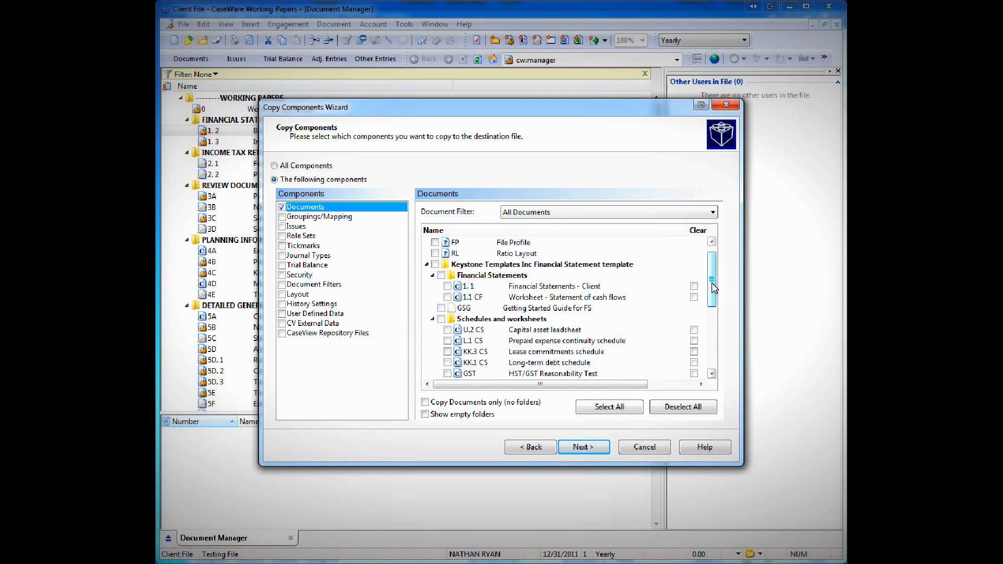
{"action": "scroll", "coordinate": [713, 288], "scroll_direction": "down", "scroll_amount": 5}
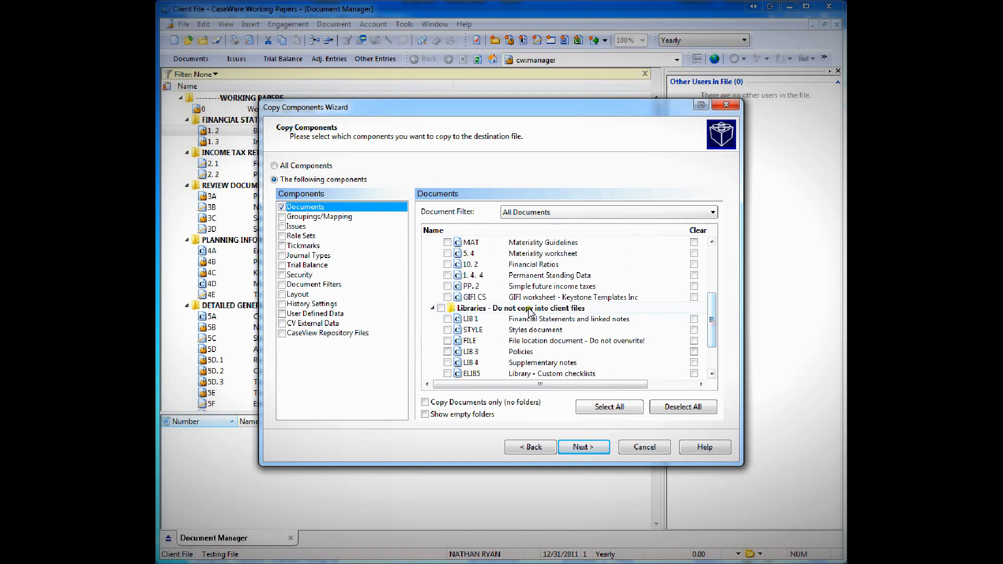
{"action": "left_click_drag", "start_coordinate": [712, 322], "coordinate": [712, 275]}
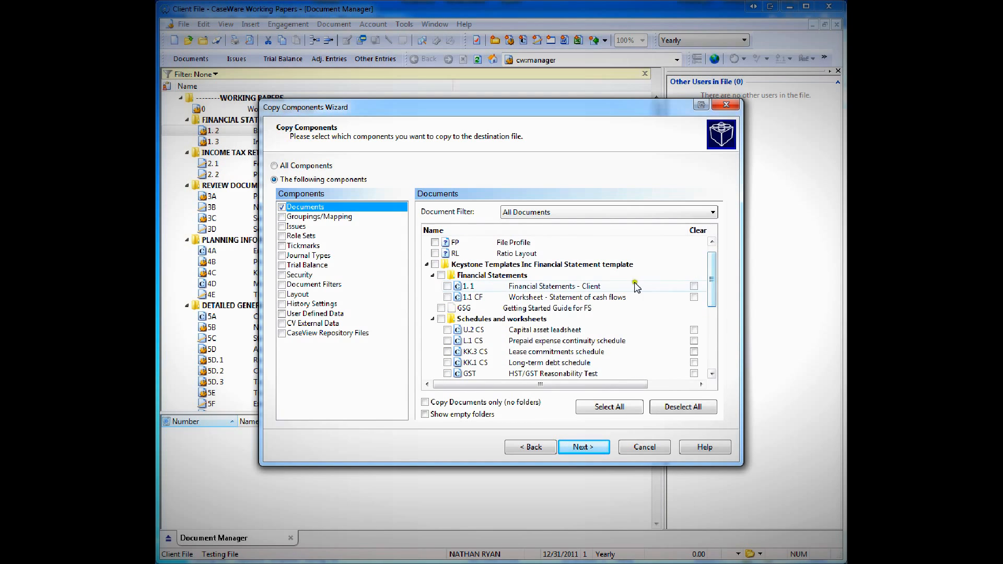
{"action": "left_click", "coordinate": [448, 287]}
{"action": "left_click_drag", "start_coordinate": [712, 280], "coordinate": [712, 293]}
{"action": "left_click", "coordinate": [447, 275]}
{"action": "left_click", "coordinate": [447, 308]}
{"action": "left_click", "coordinate": [447, 351]}
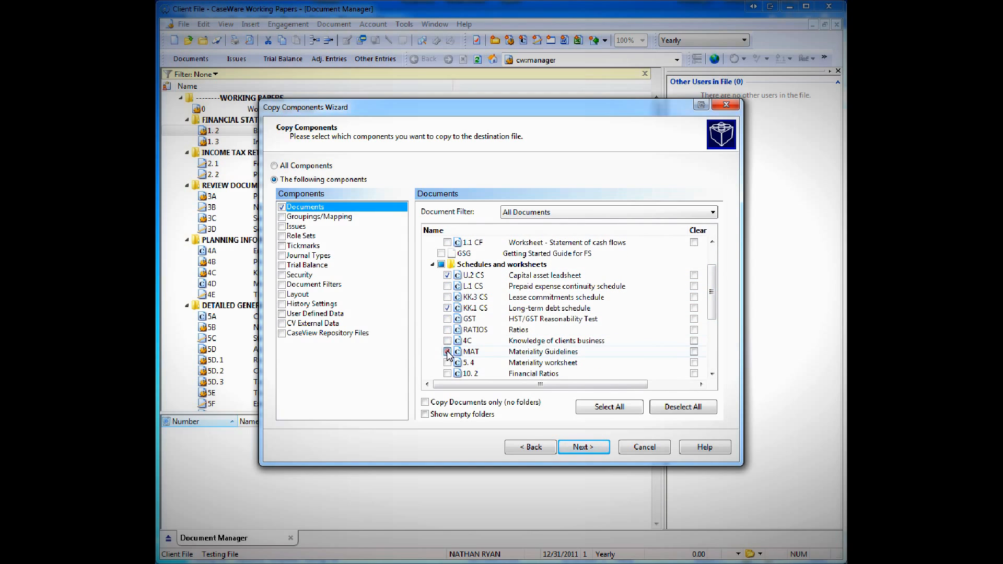
{"action": "left_click", "coordinate": [447, 330]}
{"action": "left_click", "coordinate": [447, 352]}
{"action": "left_click", "coordinate": [448, 330]}
{"action": "left_click", "coordinate": [447, 308]}
{"action": "left_click", "coordinate": [447, 276]}
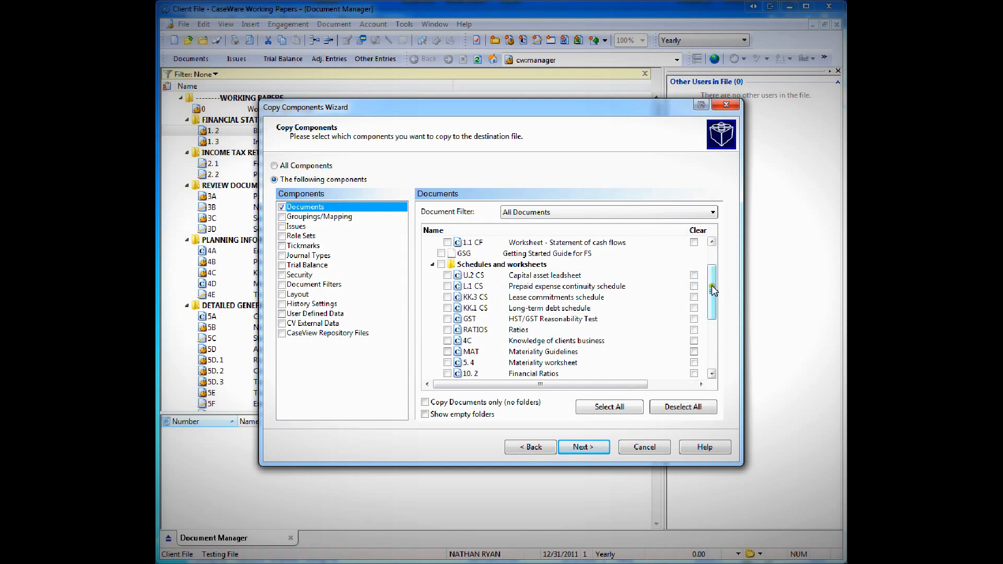
{"action": "scroll", "coordinate": [712, 290], "scroll_direction": "up", "scroll_amount": 1}
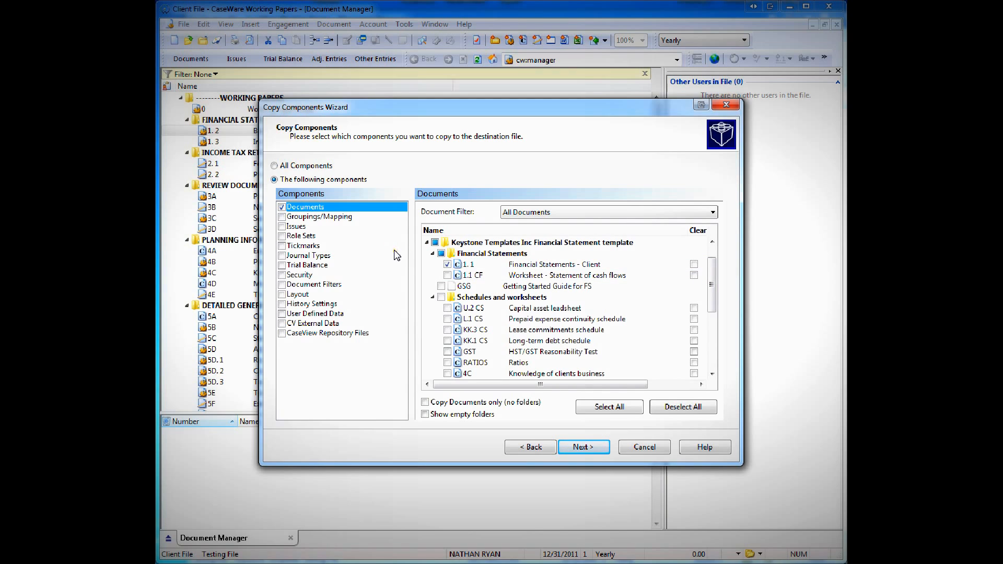
Include Groupings/Mapping in the copy and set the mapping update option to replace with the source file's mapping structure.
{"action": "key", "text": "Down"}
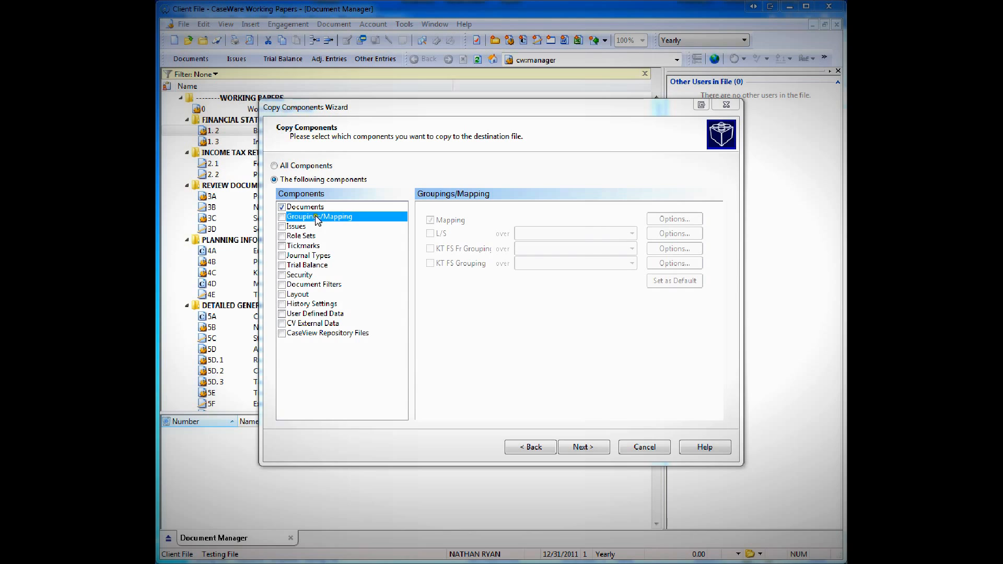
{"action": "left_click", "coordinate": [282, 217]}
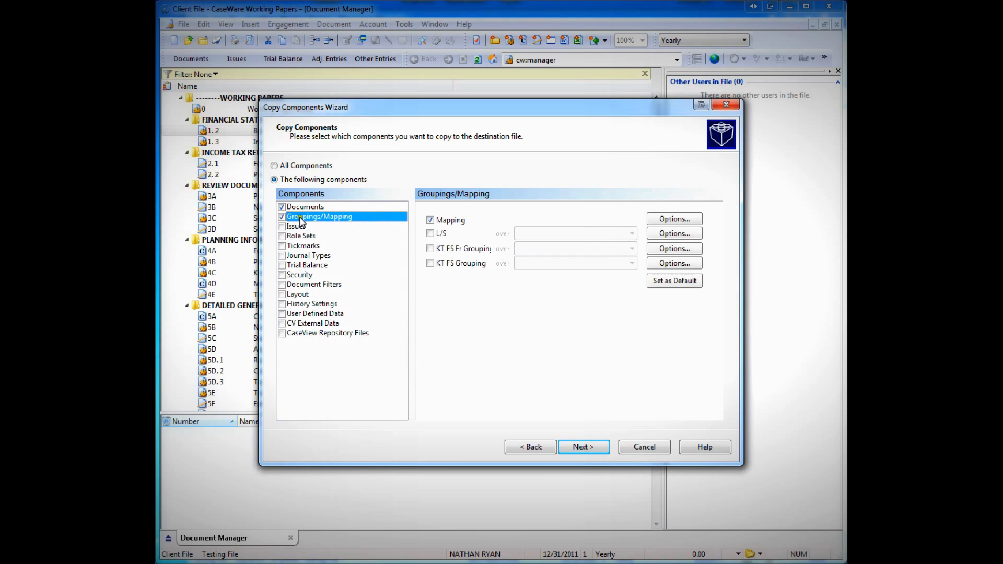
{"action": "left_click", "coordinate": [673, 220]}
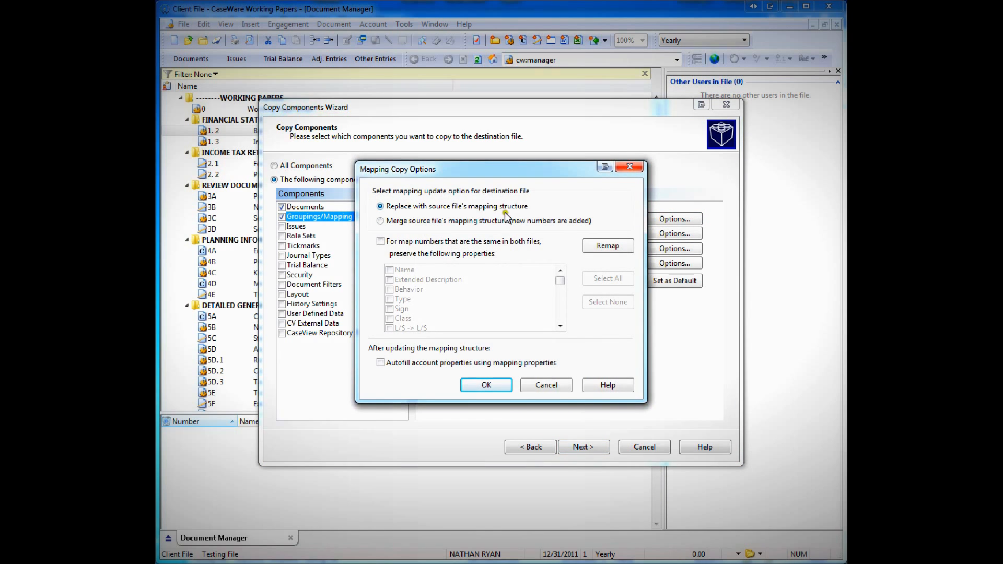
{"action": "left_click", "coordinate": [543, 207]}
{"action": "left_click", "coordinate": [543, 208]}
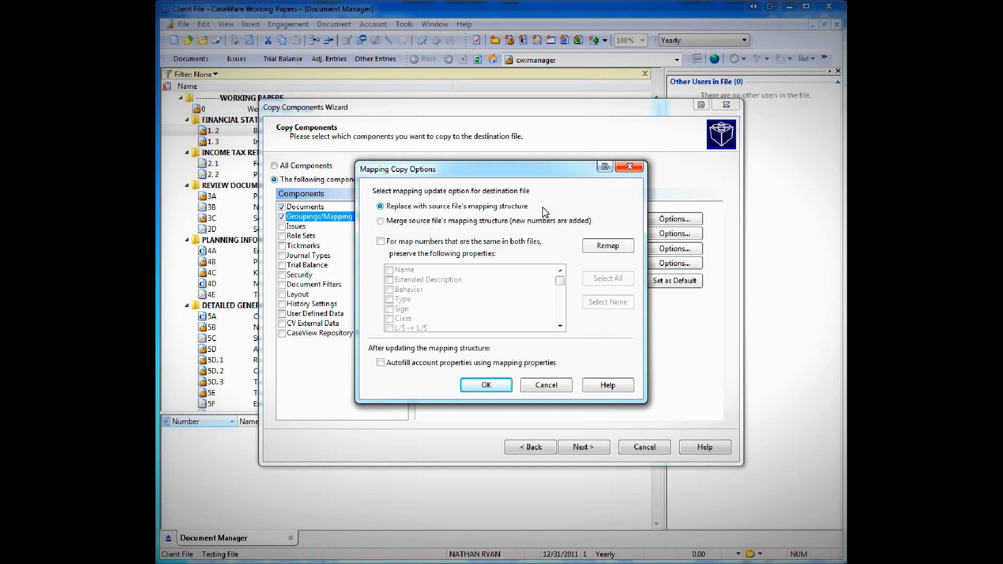
{"action": "left_click", "coordinate": [607, 223]}
{"action": "left_click", "coordinate": [606, 224]}
{"action": "left_click", "coordinate": [606, 224]}
{"action": "left_click", "coordinate": [421, 207]}
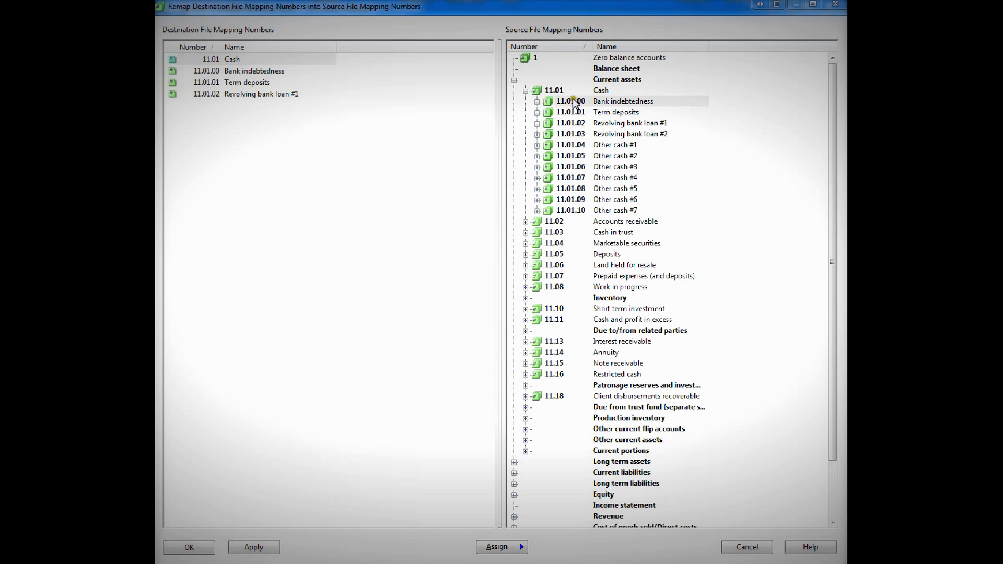
Remap the destination numbers for Cash, Bank indebtedness, Term deposits and Revolving bank loan #1 into the source file's Cash group and accept the mapping options.
{"action": "left_click_drag", "start_coordinate": [430, 84], "coordinate": [549, 91]}
{"action": "left_click_drag", "start_coordinate": [233, 61], "coordinate": [616, 113]}
{"action": "left_click_drag", "start_coordinate": [270, 60], "coordinate": [599, 130]}
{"action": "left_click_drag", "start_coordinate": [248, 60], "coordinate": [643, 157]}
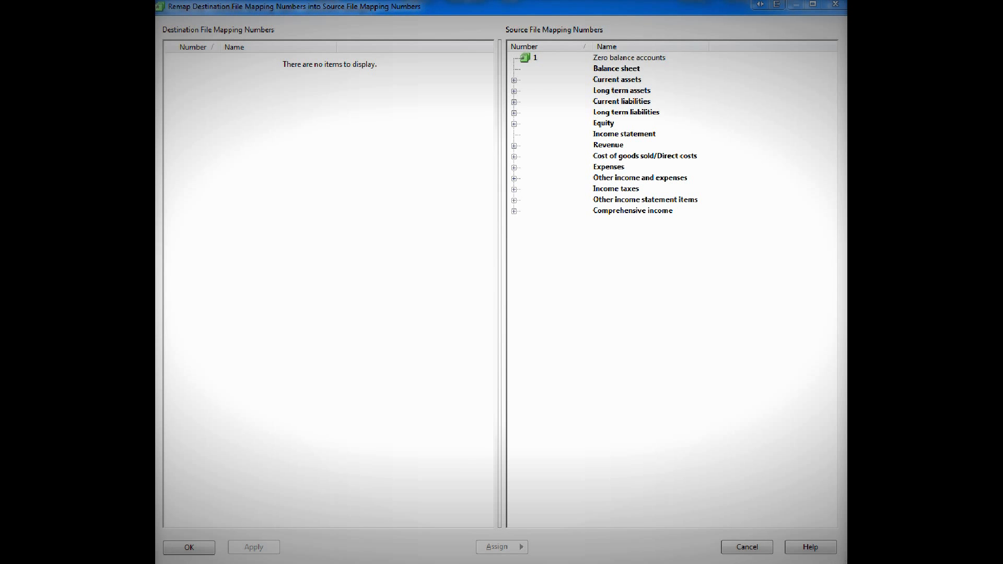
{"action": "left_click", "coordinate": [204, 547]}
{"action": "left_click", "coordinate": [489, 387]}
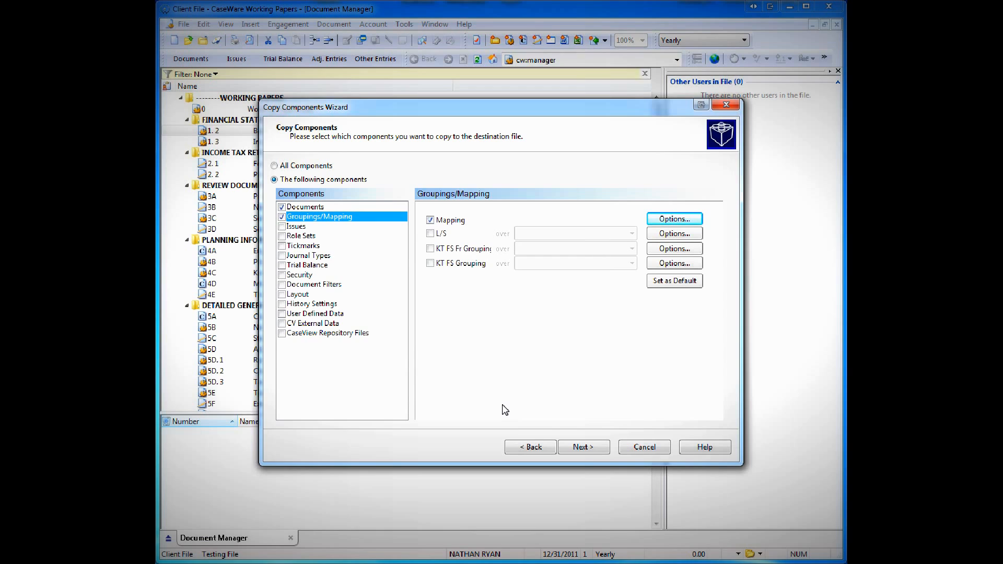
{"action": "left_click", "coordinate": [660, 282]}
{"action": "left_click", "coordinate": [680, 281]}
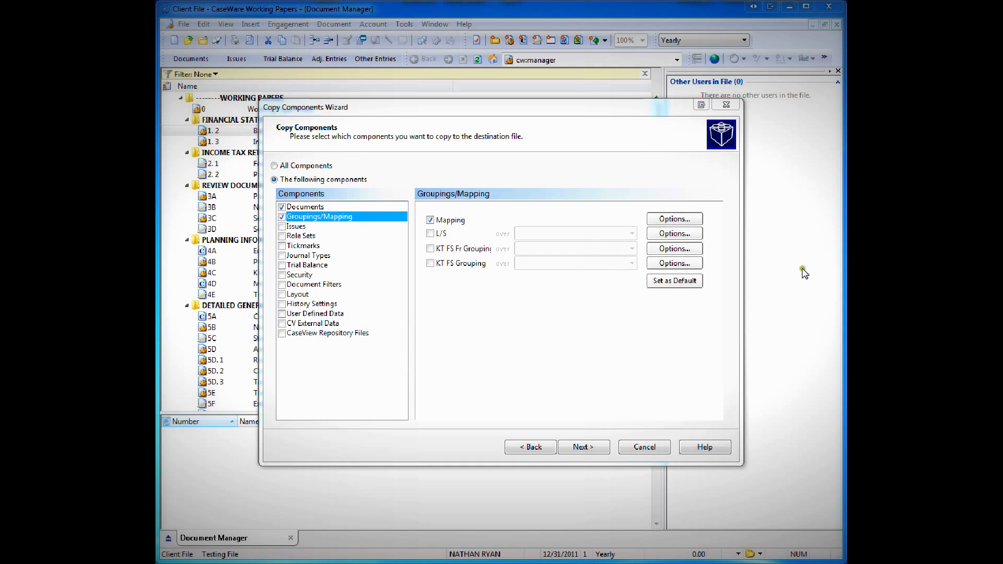
{"action": "left_click", "coordinate": [541, 333]}
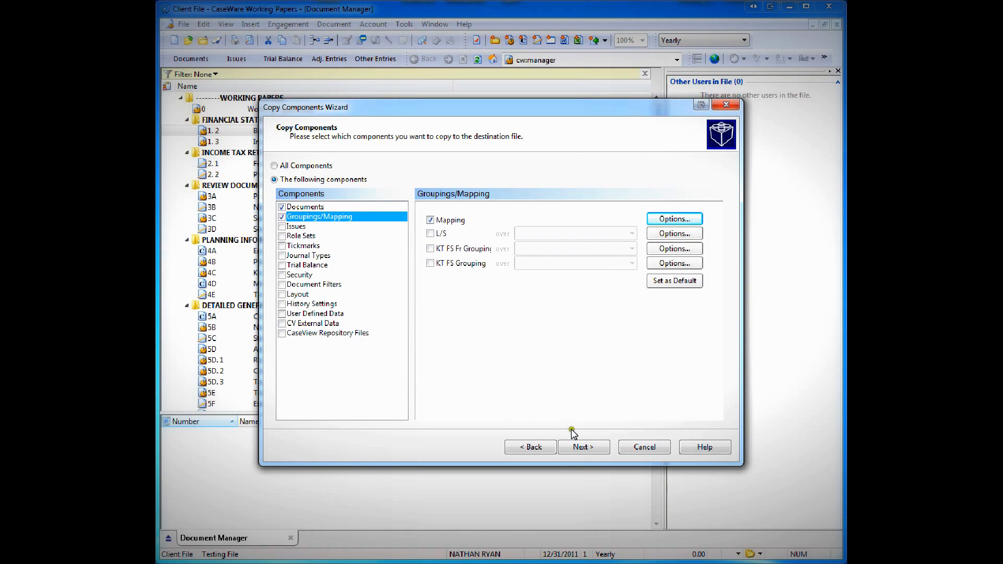
Complete the wizard to copy the Documents and Groupings/Mapping components into the client file.
{"action": "left_click", "coordinate": [581, 446]}
{"action": "left_click", "coordinate": [581, 447]}
{"action": "left_click", "coordinate": [582, 447]}
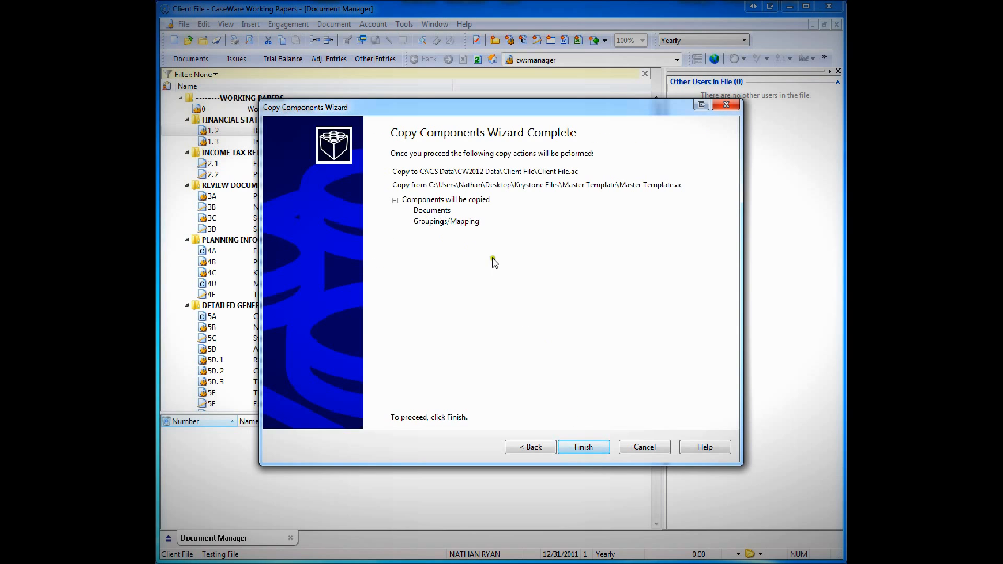
{"action": "left_click", "coordinate": [584, 447]}
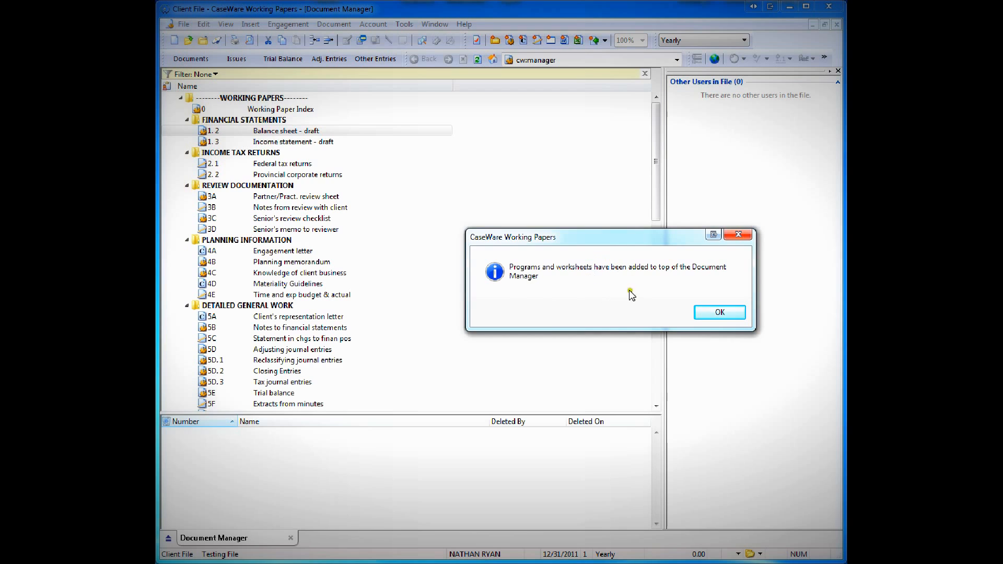
{"action": "left_click", "coordinate": [723, 313]}
Move the copied Financial Statements - Client document into the FINANCIAL STATEMENTS folder and open it.
{"action": "left_click", "coordinate": [324, 119]}
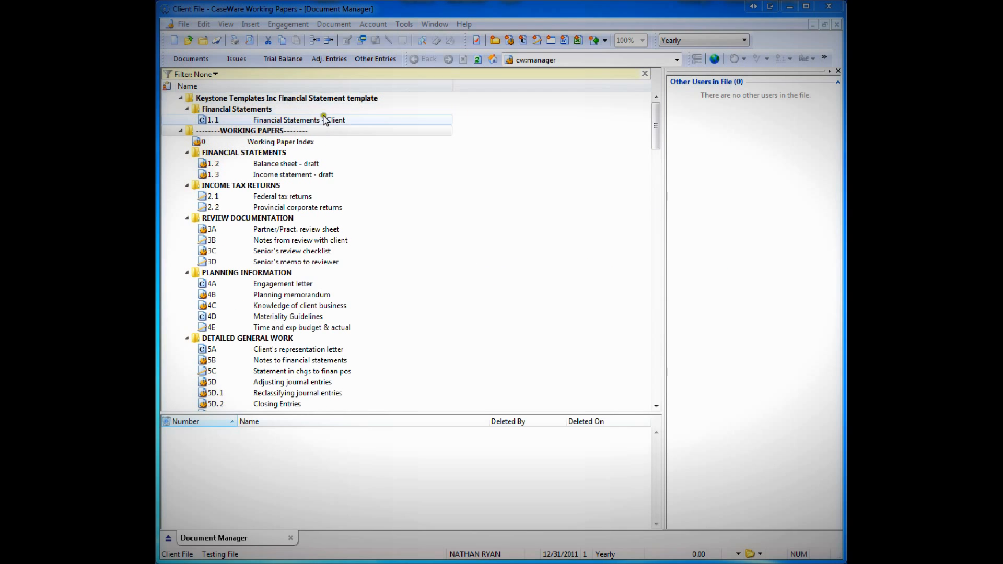
{"action": "left_click", "coordinate": [287, 121]}
{"action": "left_click_drag", "start_coordinate": [288, 121], "coordinate": [291, 157]}
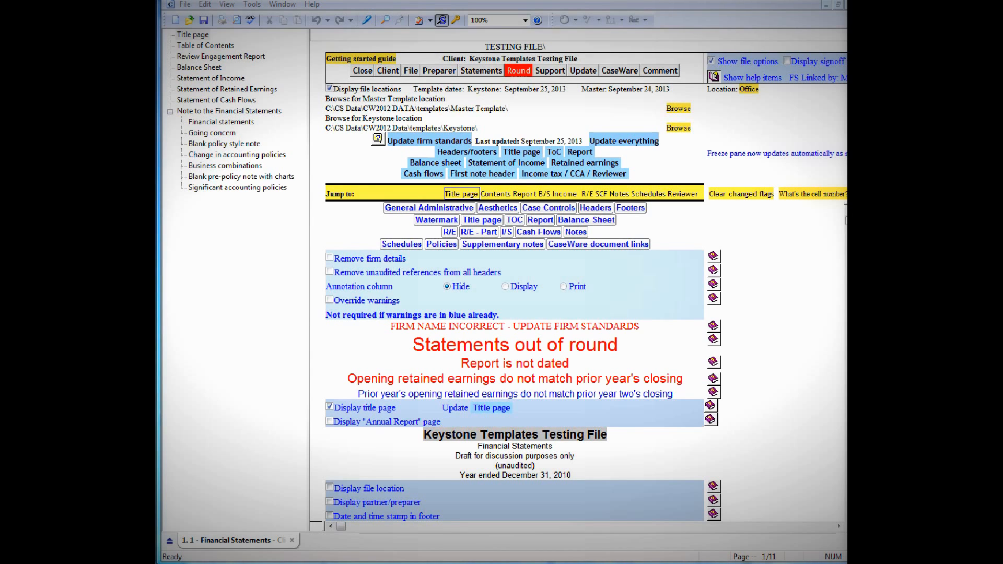
Go to the balance sheet in the financial statements document and review its asset sections.
{"action": "left_click", "coordinate": [544, 193]}
{"action": "scroll", "coordinate": [559, 278], "scroll_direction": "down", "scroll_amount": 5}
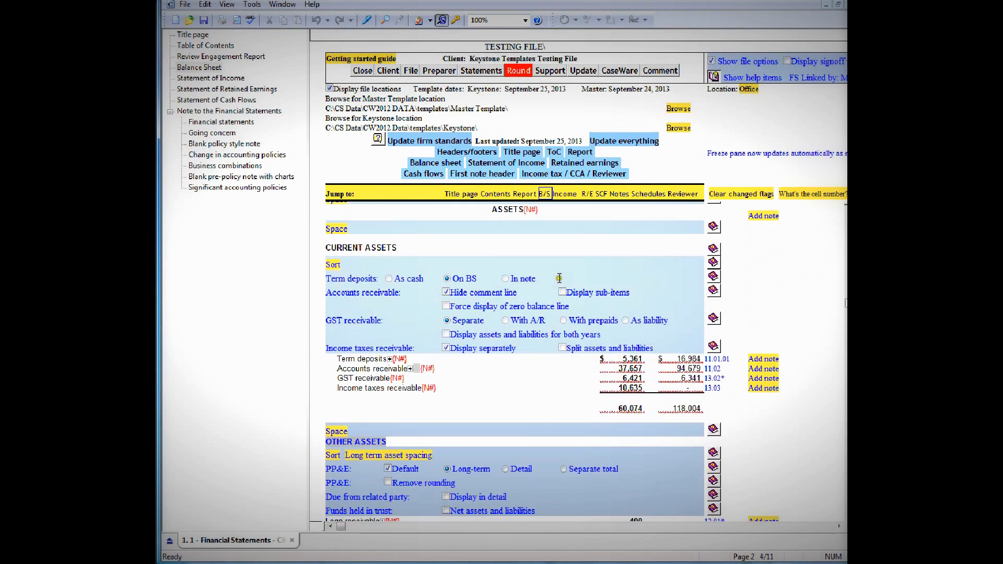
{"action": "scroll", "coordinate": [559, 278], "scroll_direction": "down", "scroll_amount": 3}
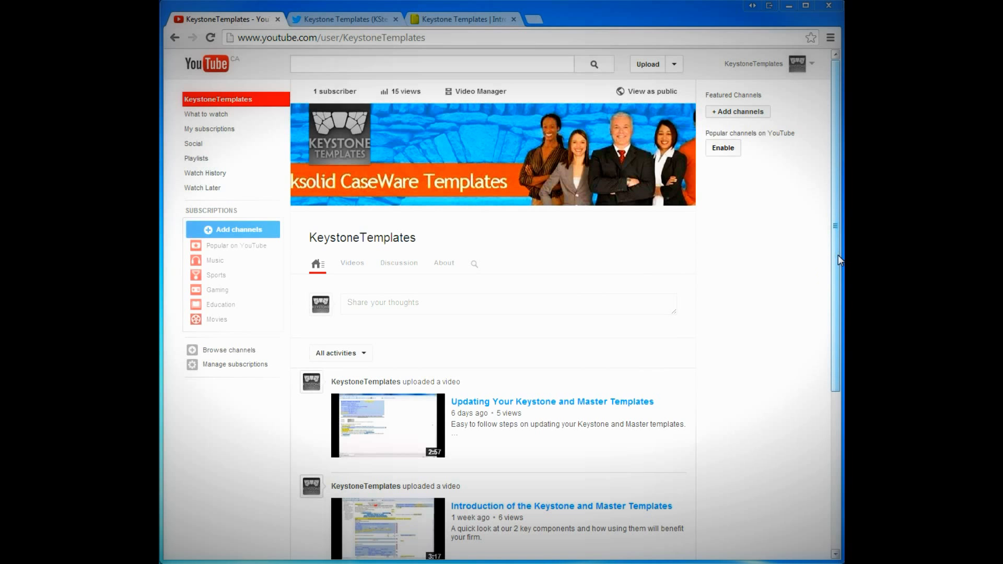
Switch to the web browser and view the Keystone Templates YouTube channel and Twitter page.
{"action": "mouse_move", "coordinate": [837, 256]}
{"action": "left_mouse_down"}
{"action": "mouse_move", "coordinate": [841, 357]}
{"action": "mouse_move", "coordinate": [837, 249]}
{"action": "left_mouse_up"}
{"action": "left_click", "coordinate": [339, 20]}
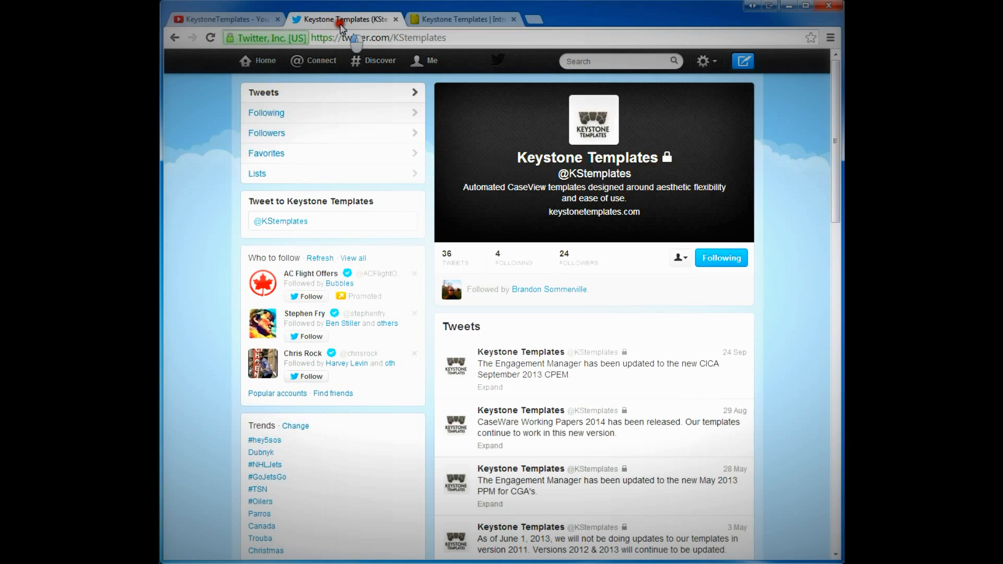